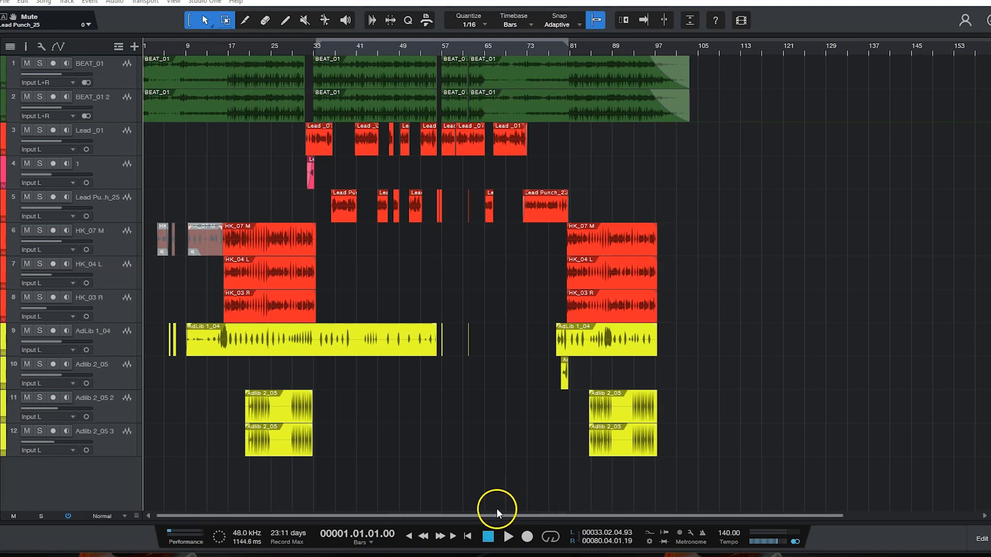
Review the mixer's channels, from the beat and vocal tracks to the effect and bus channels, and return to the full arrangement.
click(444, 488)
key(F3)
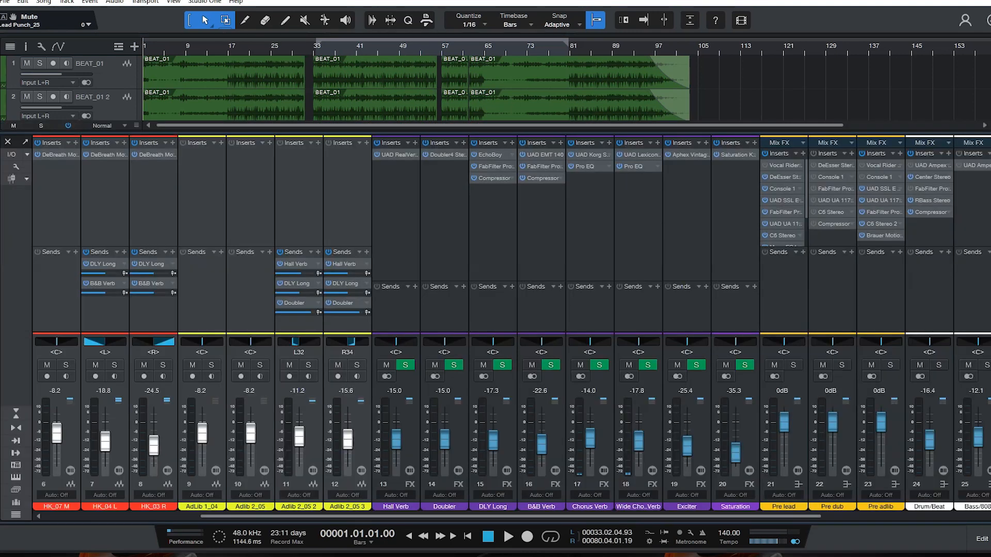
drag(238, 516, 448, 508)
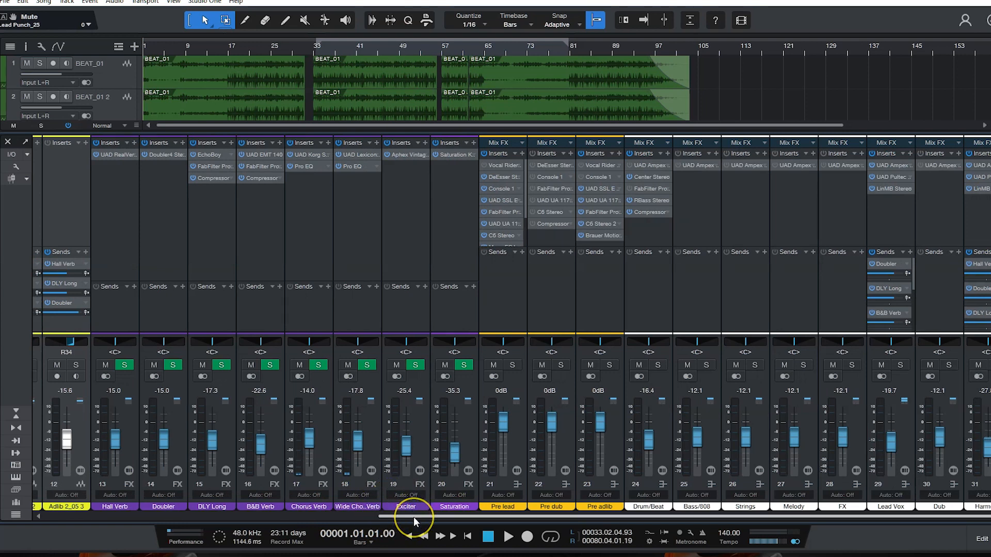
drag(414, 517, 383, 518)
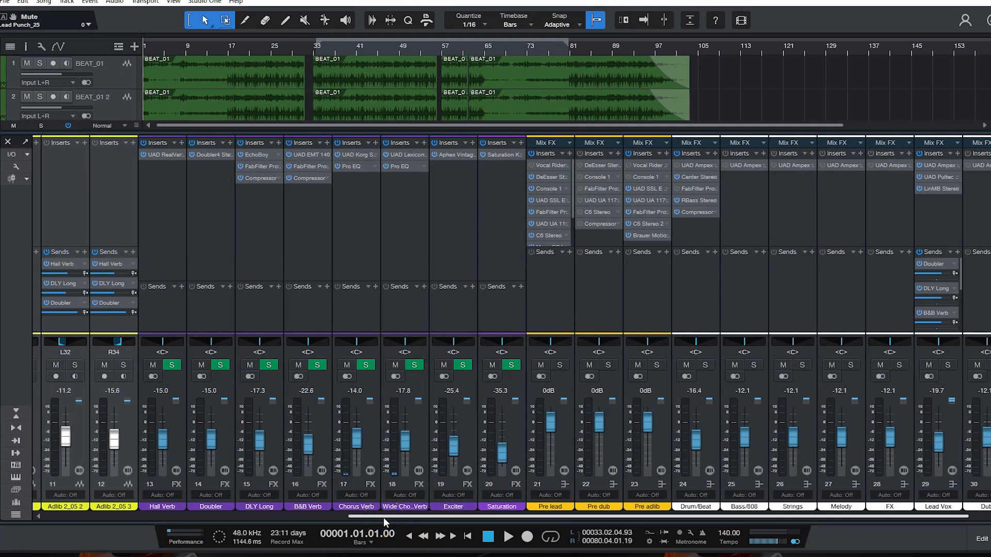
drag(383, 518, 57, 520)
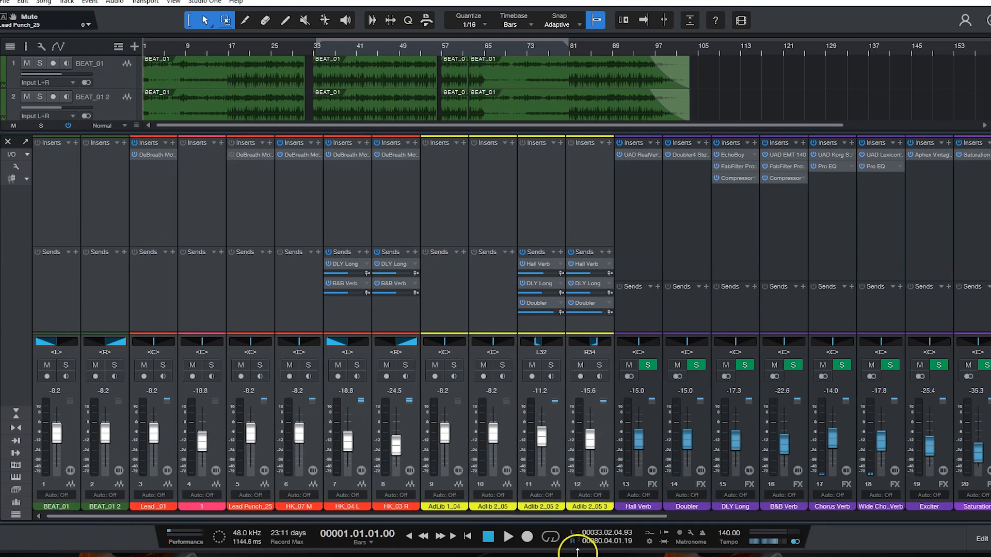
drag(404, 518, 754, 519)
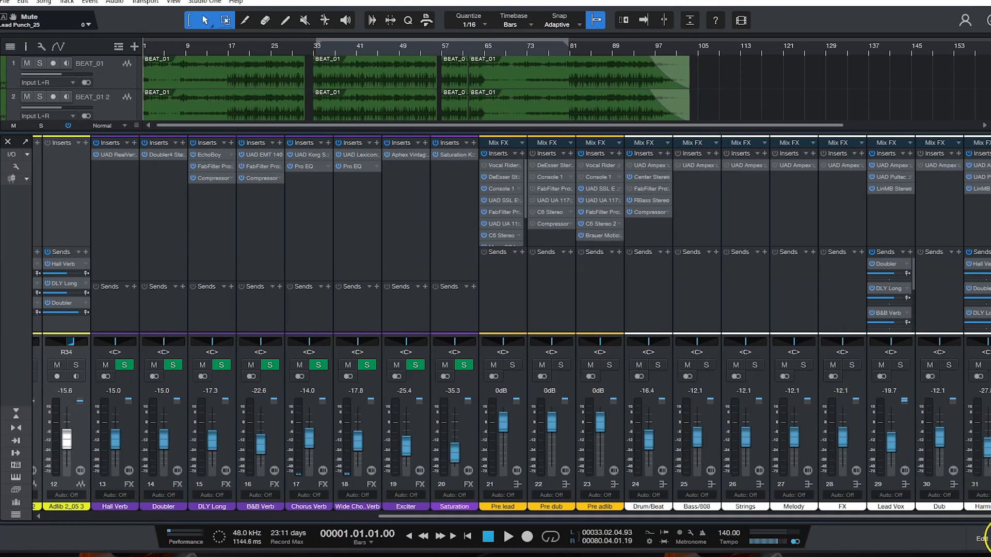
click(990, 538)
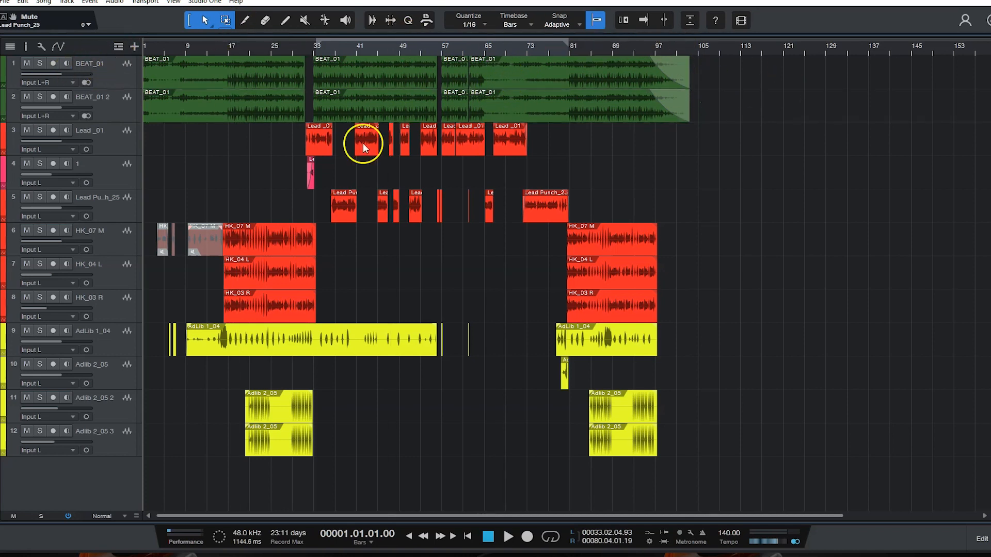
Show the marker track and bring the End marker back to just past the end of the beat clips, about bar 105.
click(122, 45)
click(130, 80)
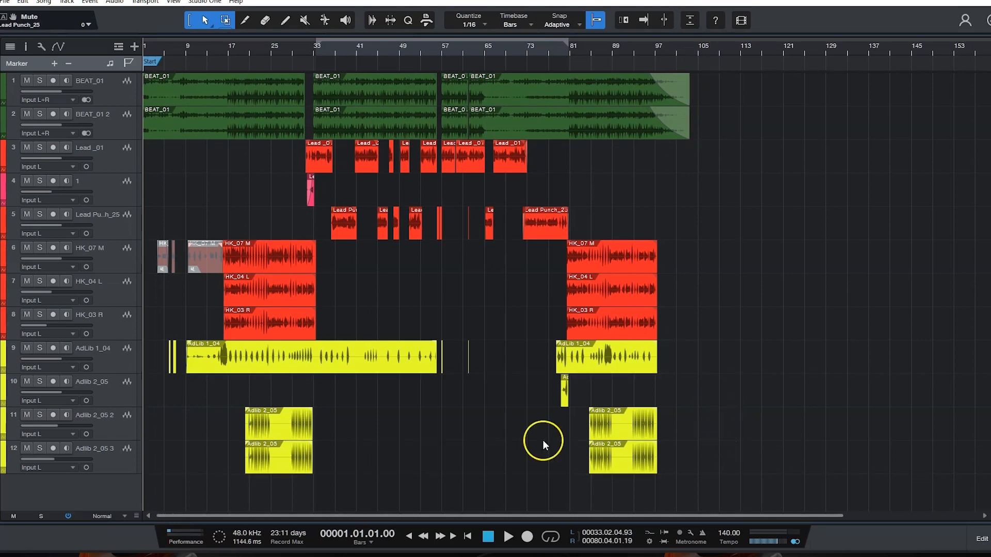
drag(630, 516, 788, 515)
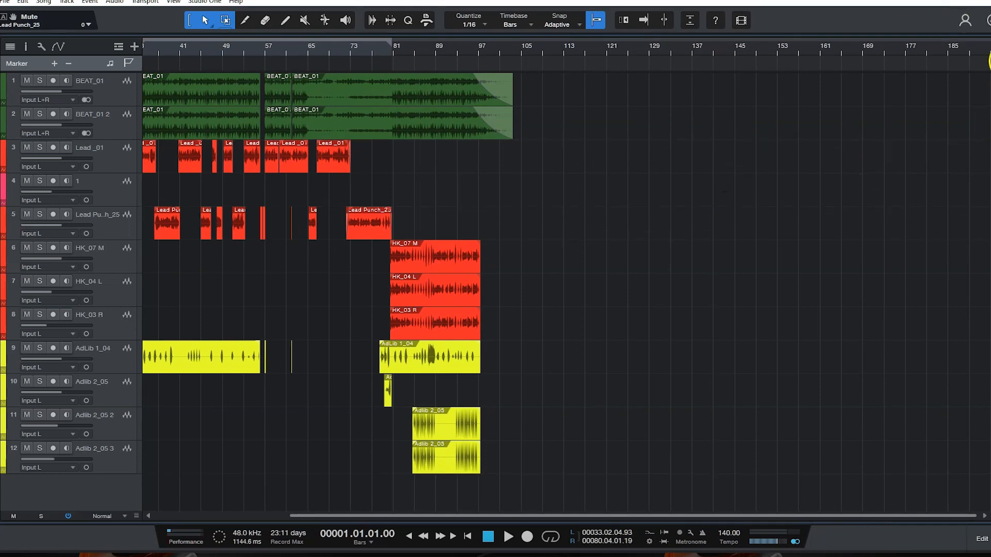
drag(969, 61, 518, 60)
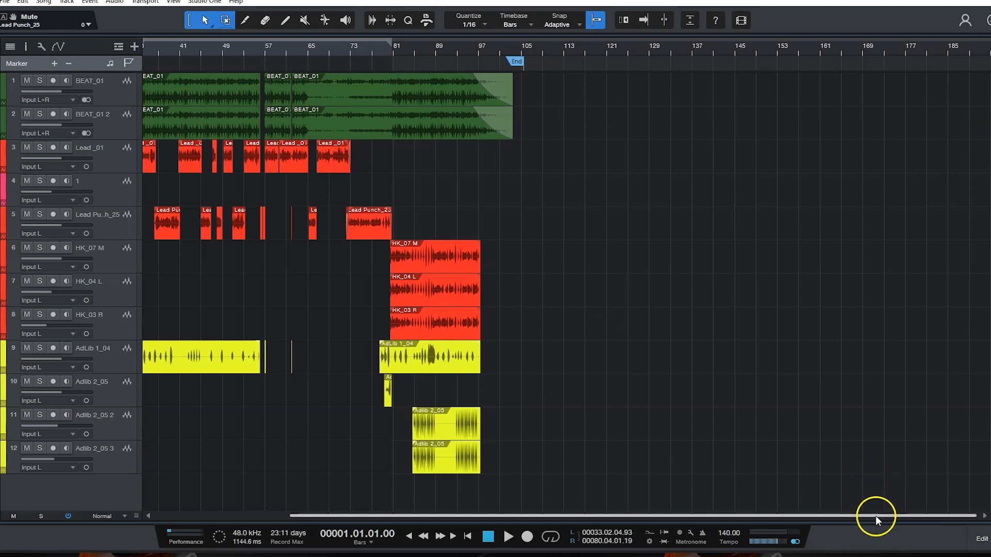
drag(875, 516, 711, 515)
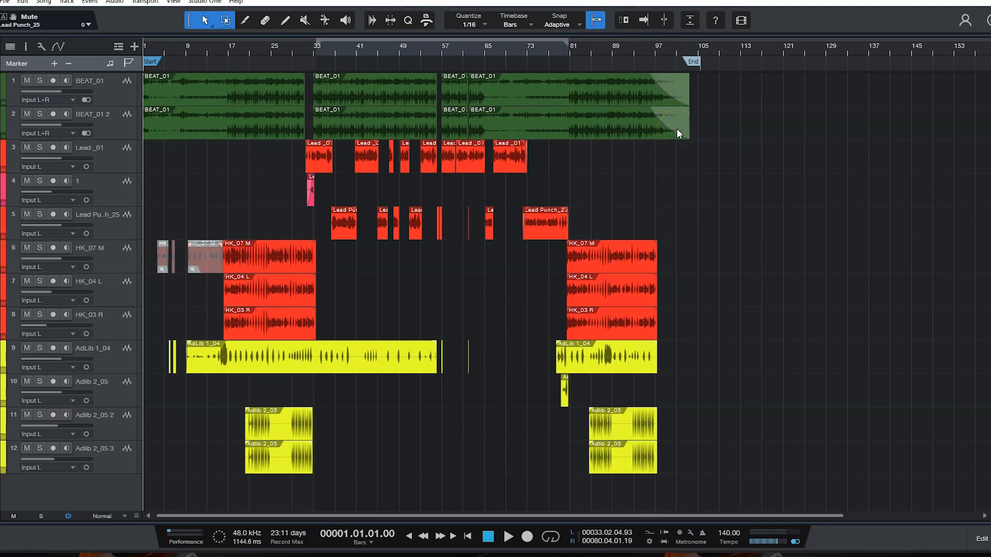
Fine-tune the End marker so it lines up with the end of the beat clips' fade-out.
click(685, 67)
mouse_move(690, 63)
mouse_down()
mouse_move(678, 59)
mouse_move(685, 63)
mouse_up()
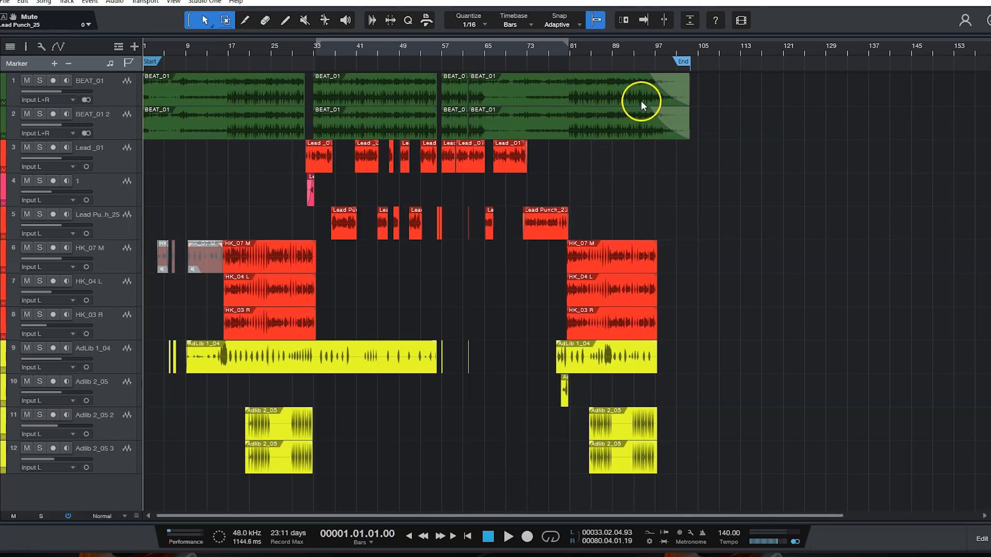
drag(680, 60, 710, 71)
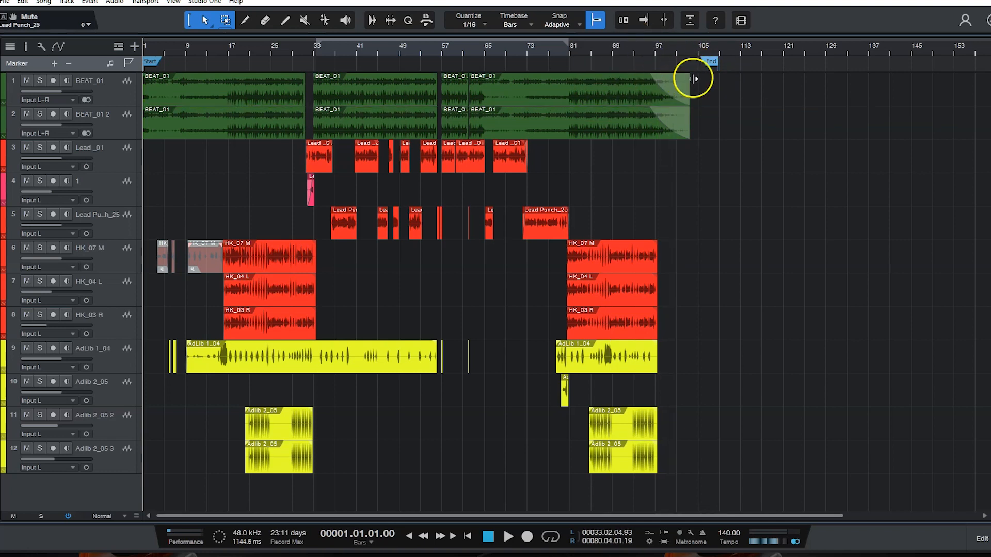
mouse_move(711, 62)
mouse_down()
mouse_move(729, 61)
mouse_move(682, 67)
mouse_up()
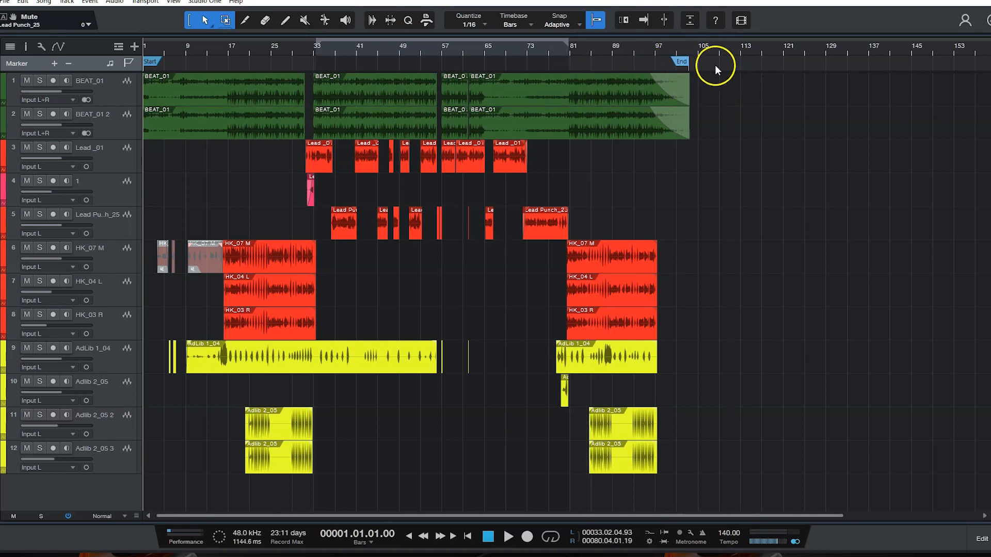
drag(683, 60, 684, 62)
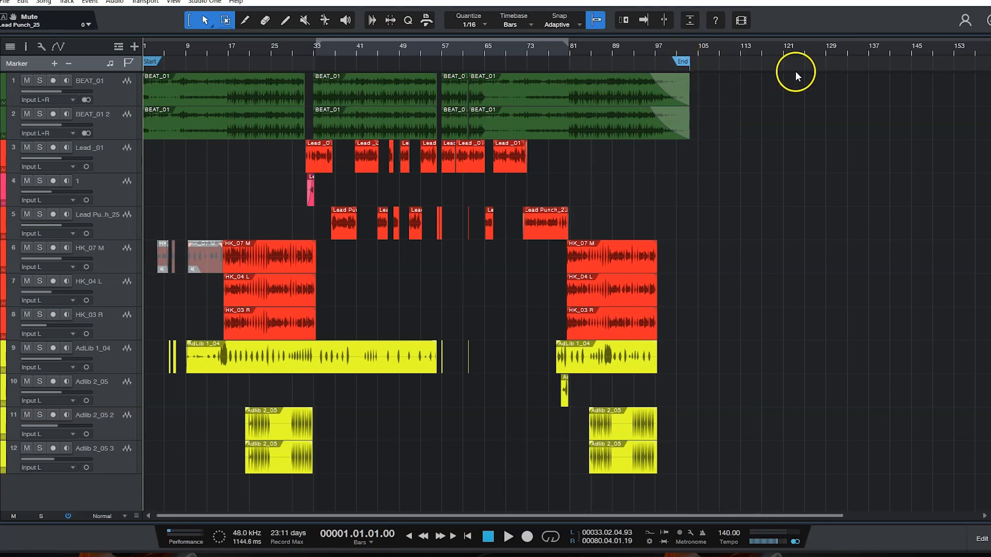
Save the song.
click(45, 3)
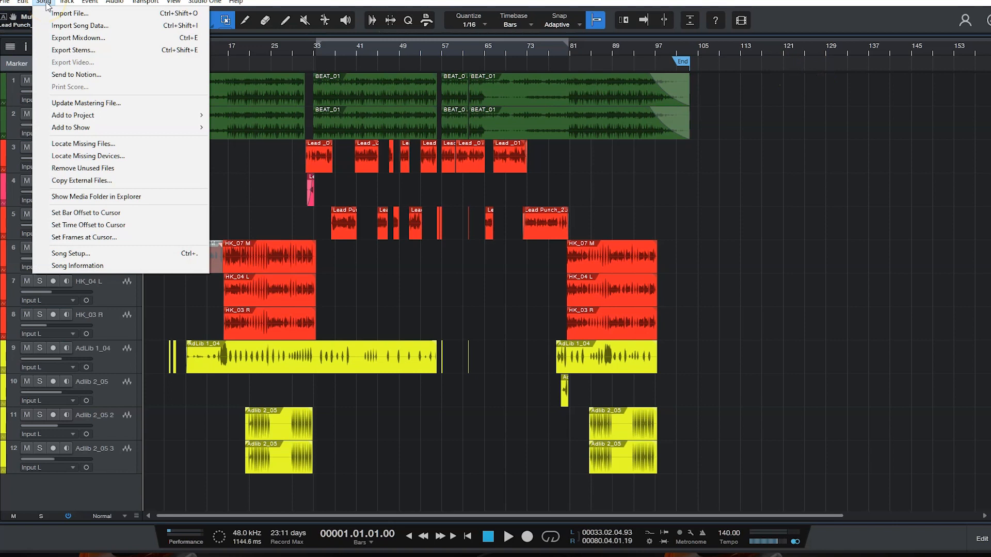
mouse_move(5, 2)
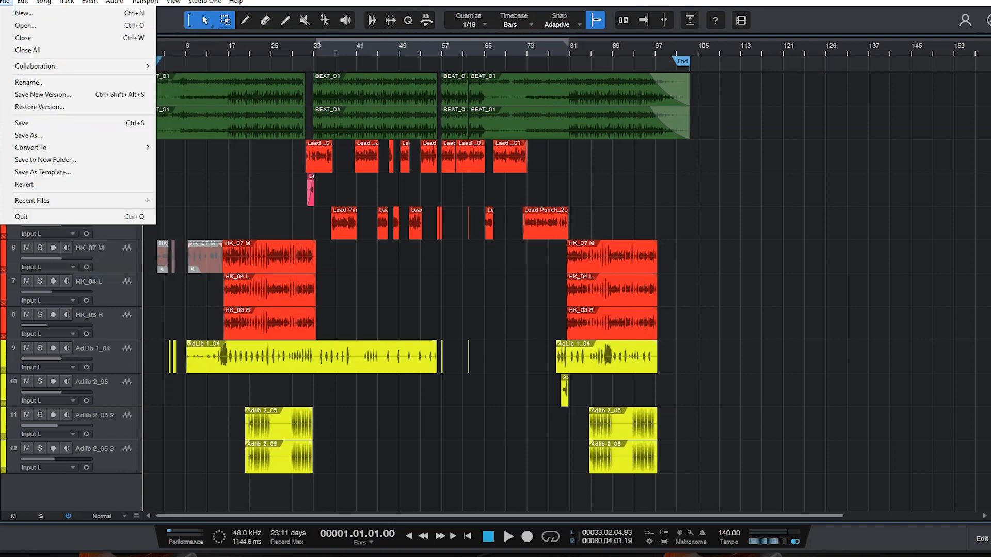
click(20, 120)
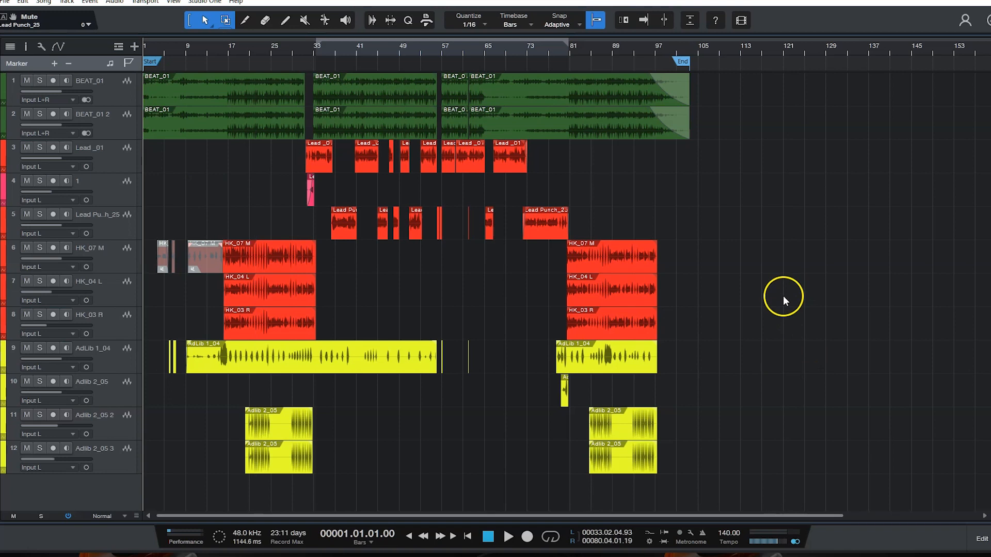
Start a mixdown export and set its location to the Local Disk (C:) drive.
click(45, 3)
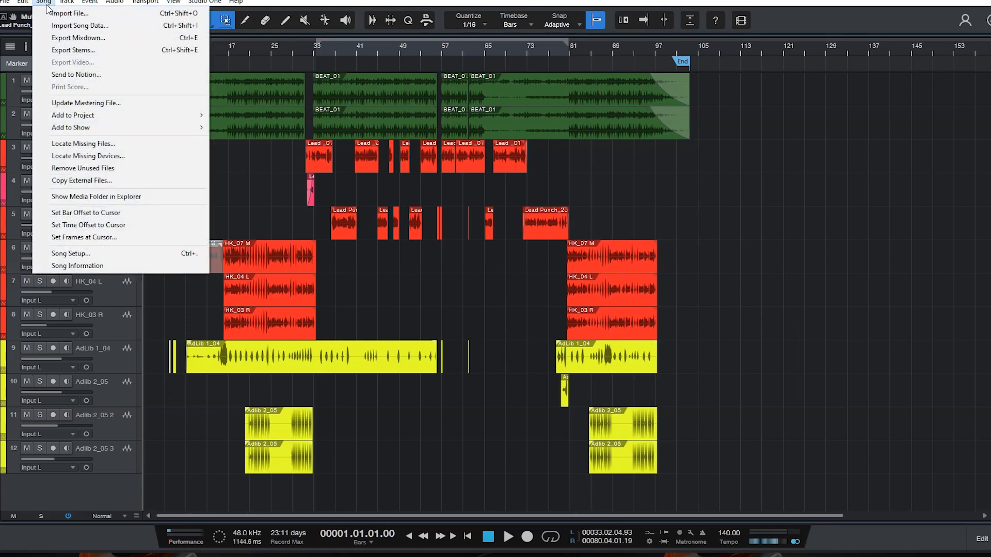
click(85, 36)
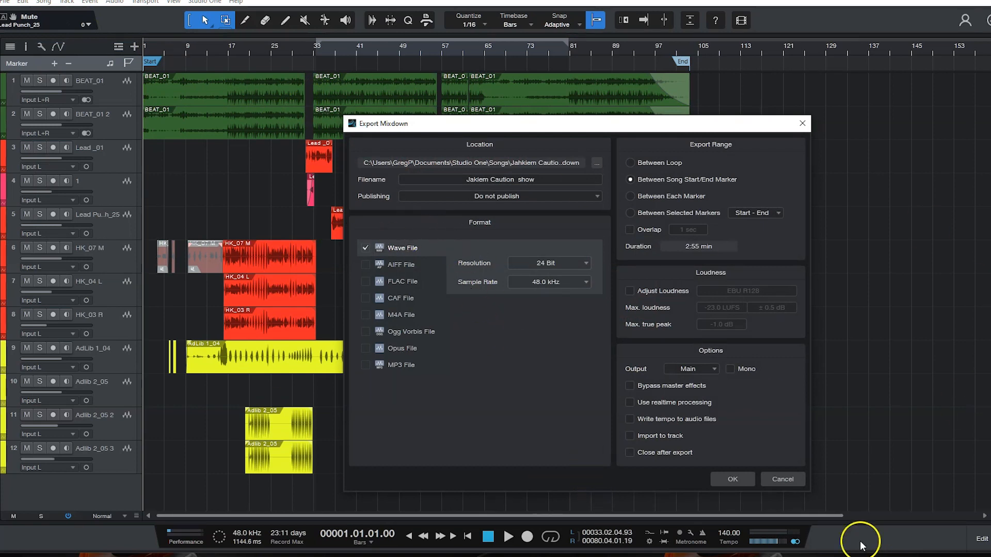
click(595, 163)
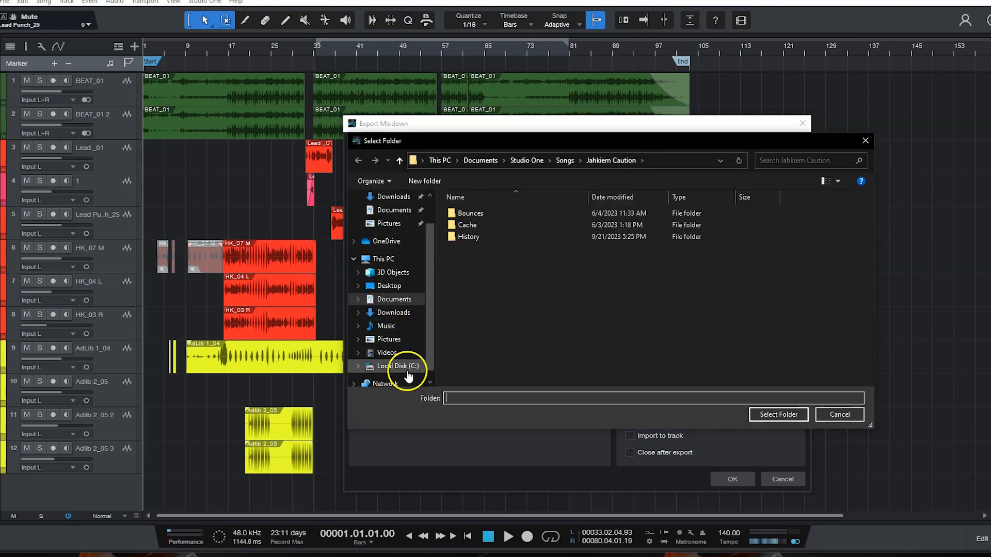
click(405, 365)
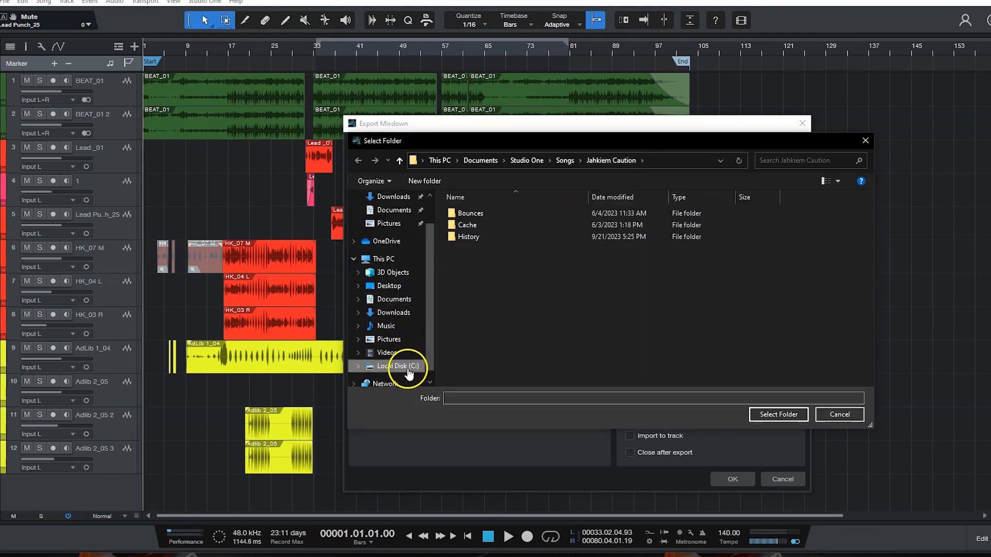
click(778, 414)
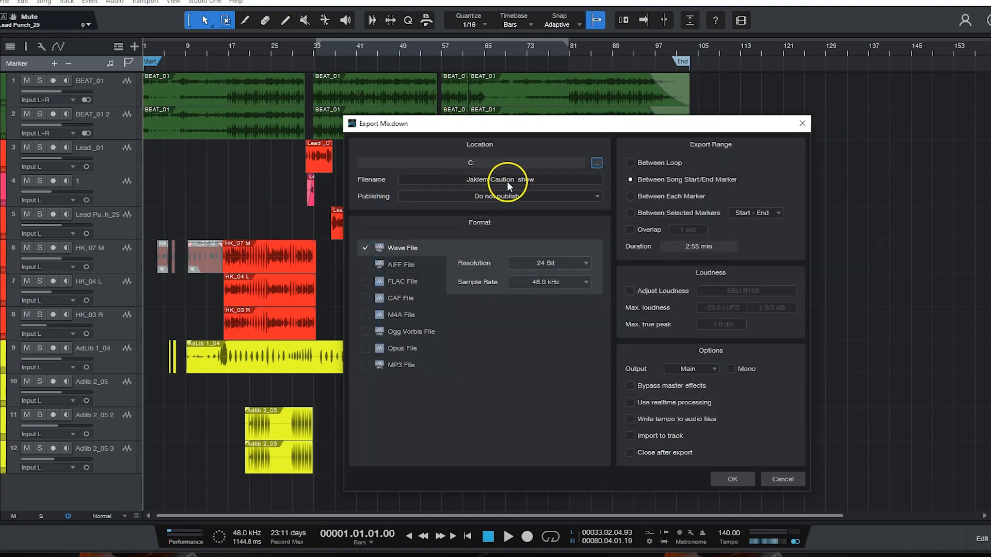
Review the publishing choices, the Wave format settings, and the Between Loop and Between Song Start/End Marker export ranges.
click(597, 201)
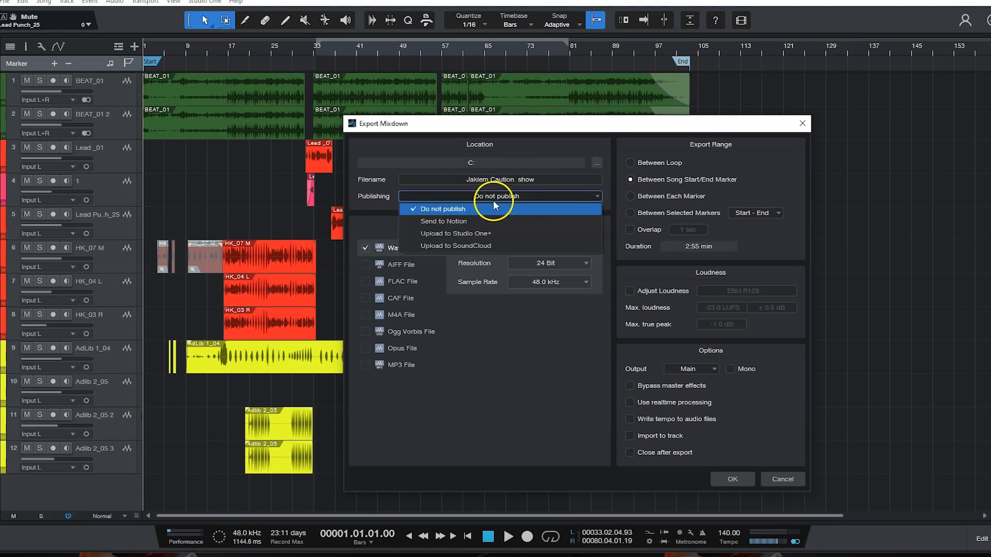
click(376, 200)
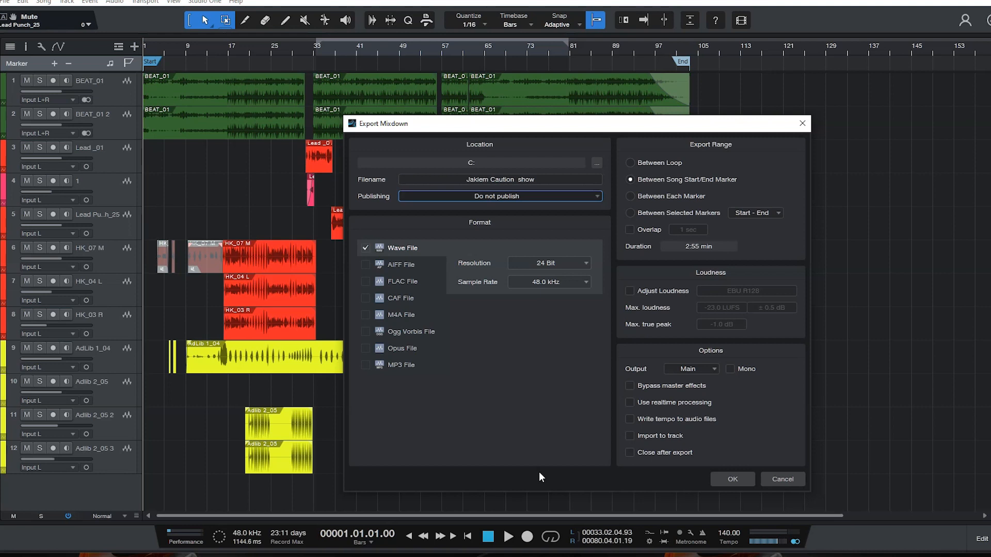
key(Tab)
key(Tab)
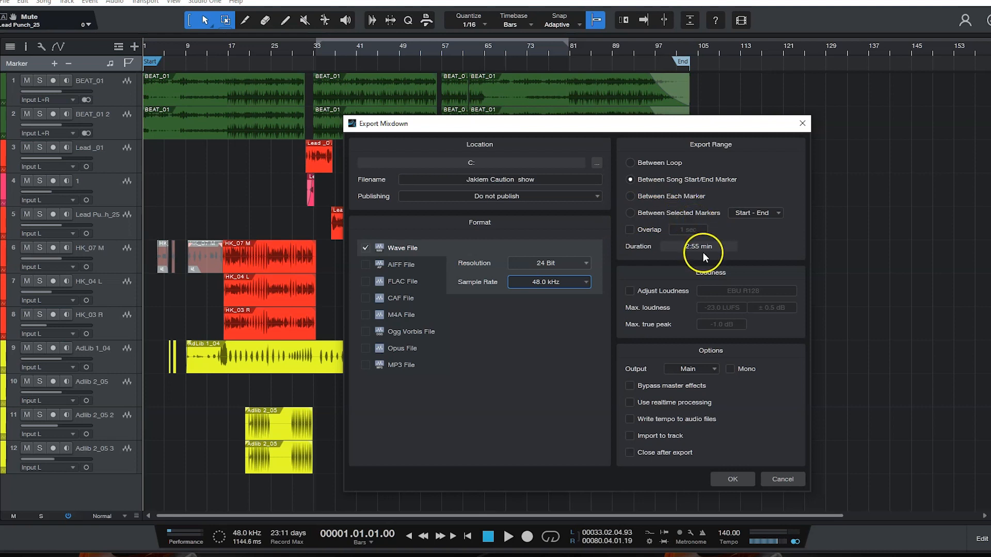
click(631, 164)
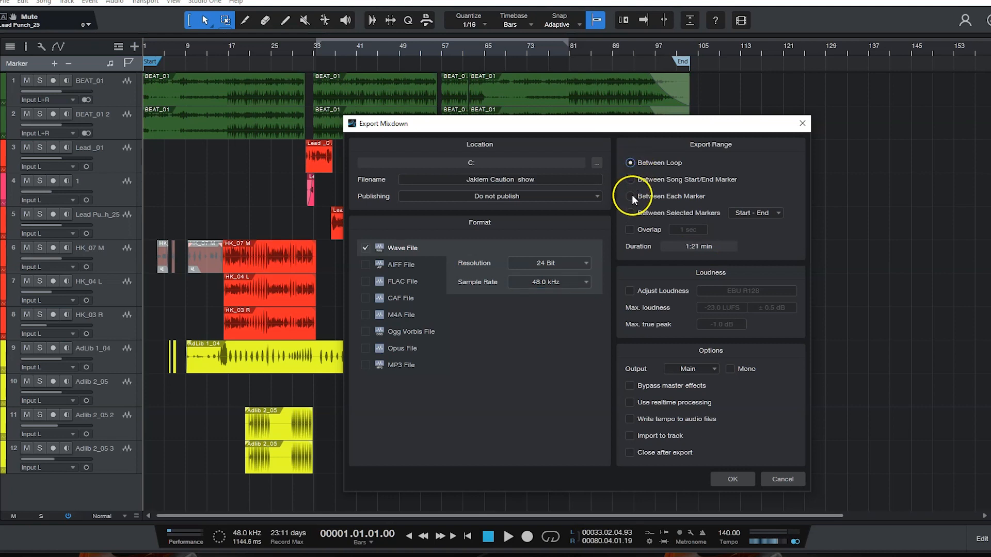
click(631, 179)
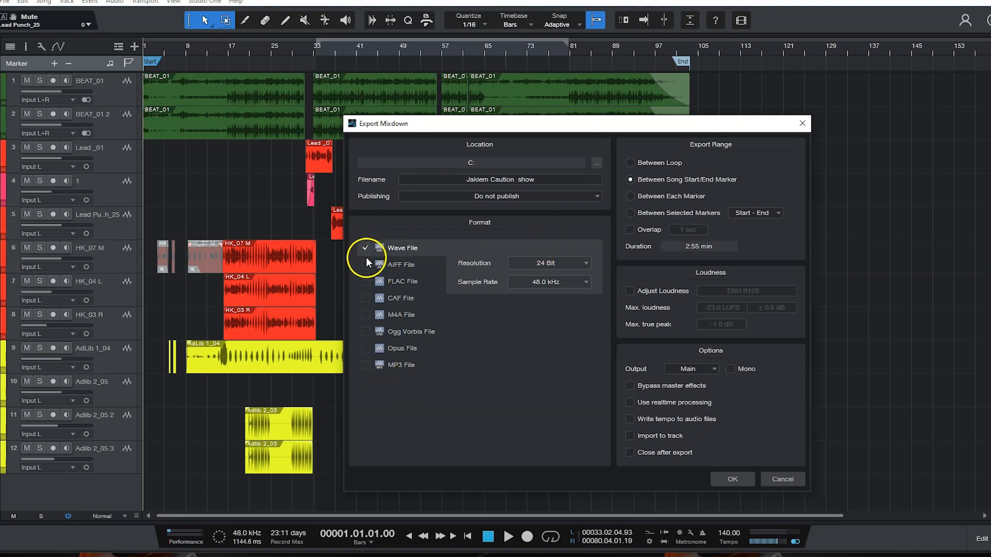
Set the export format to MP3 File at a constant bitrate of 320 kbps and run the mixdown export.
click(366, 365)
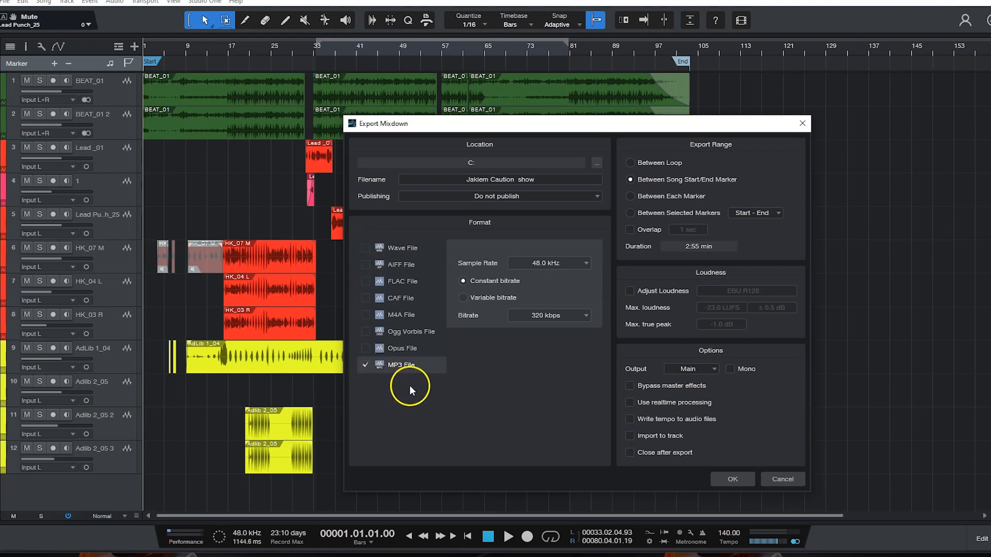
click(368, 249)
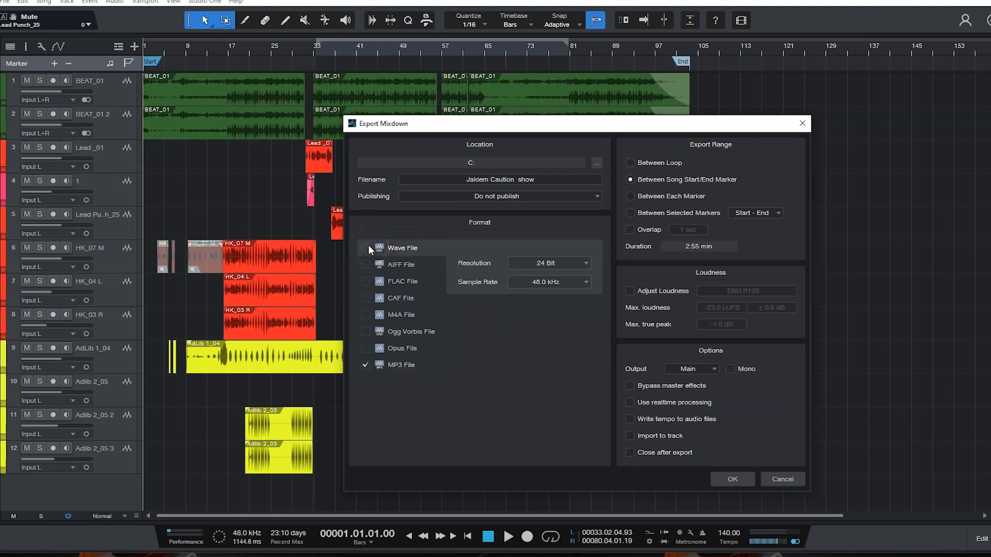
click(365, 366)
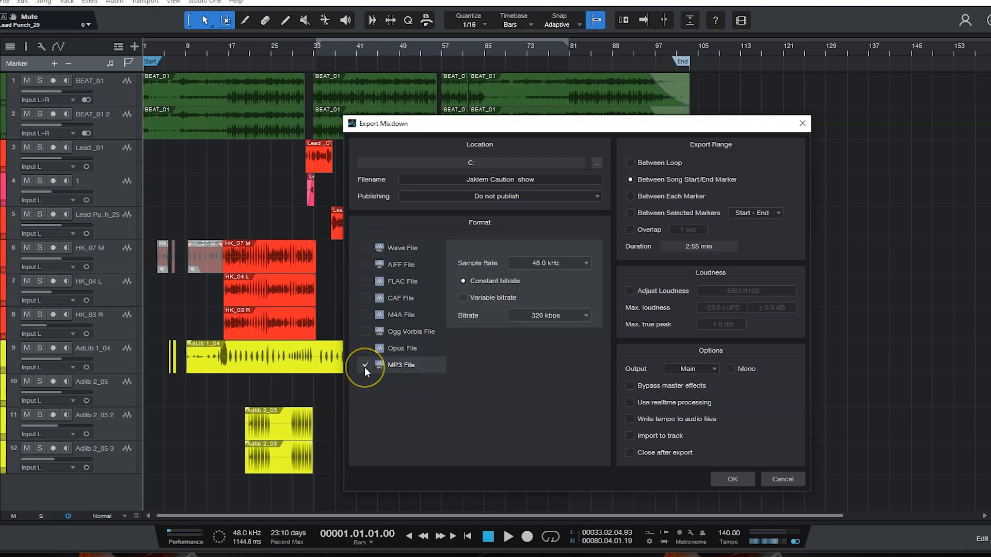
click(550, 317)
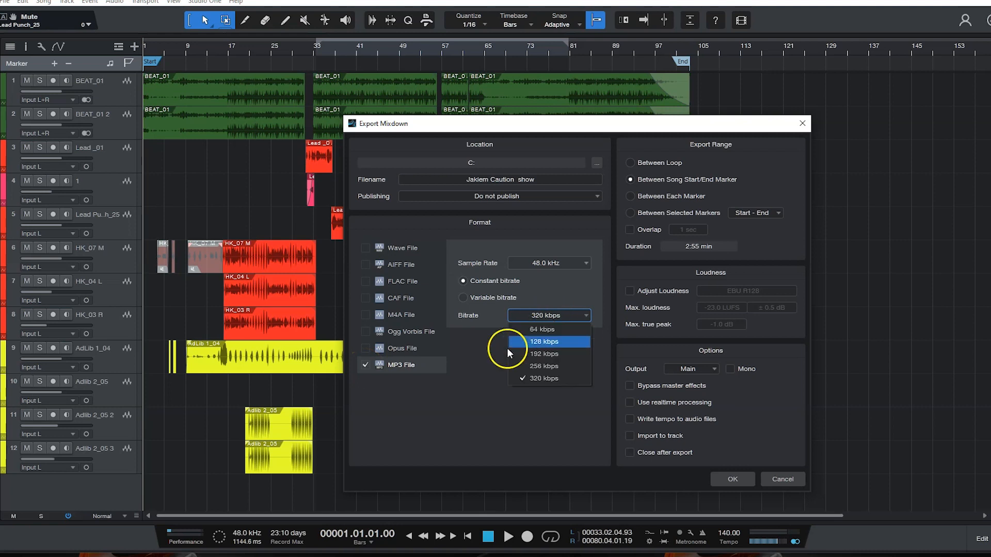
click(485, 371)
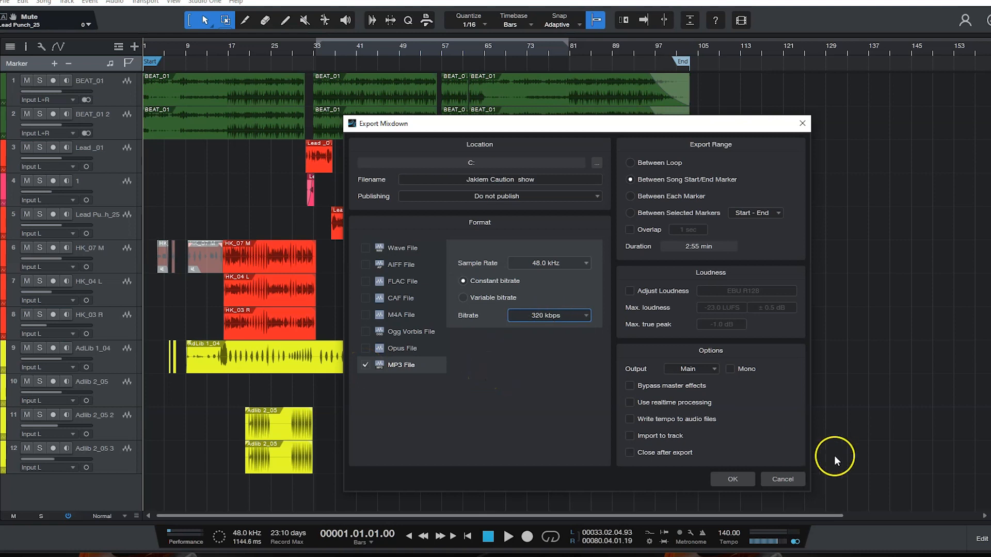
click(574, 441)
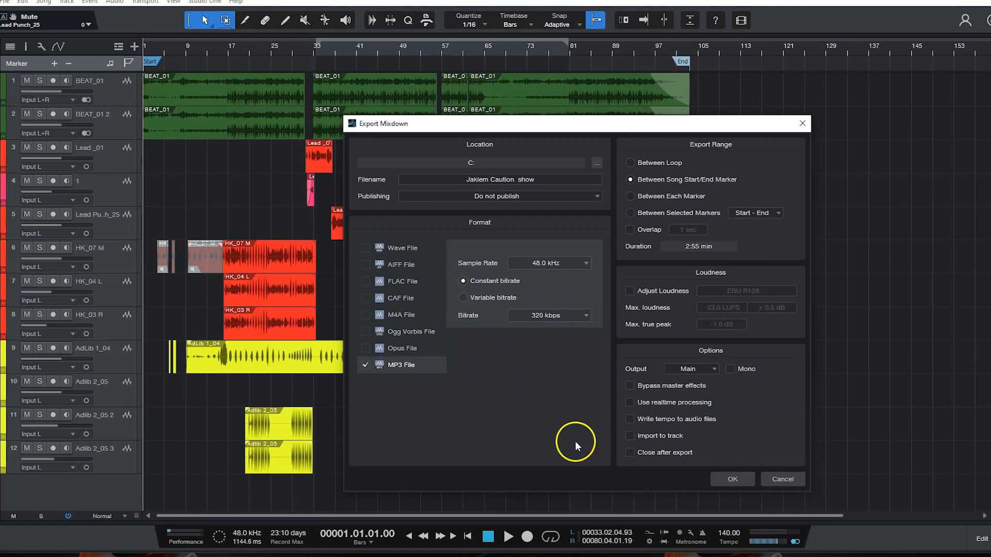
click(722, 480)
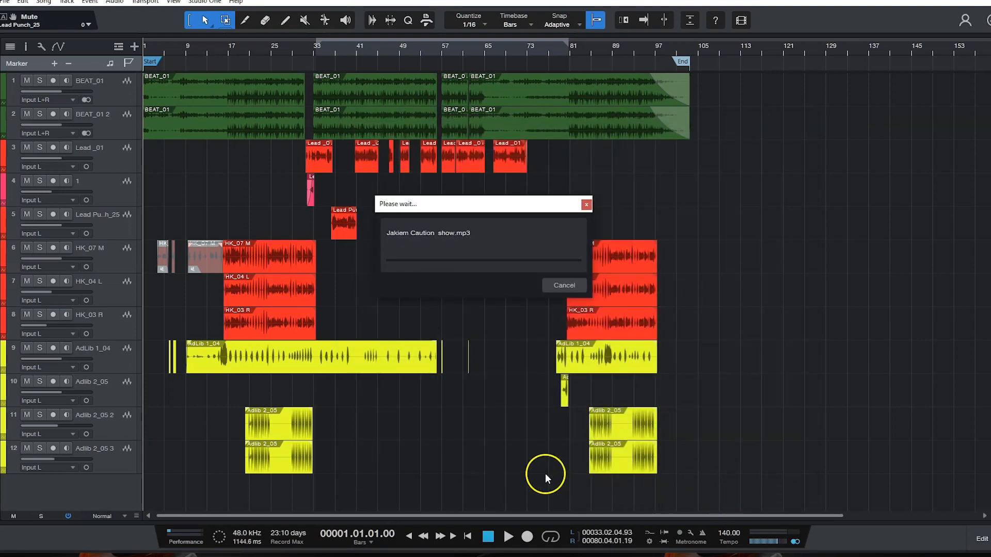